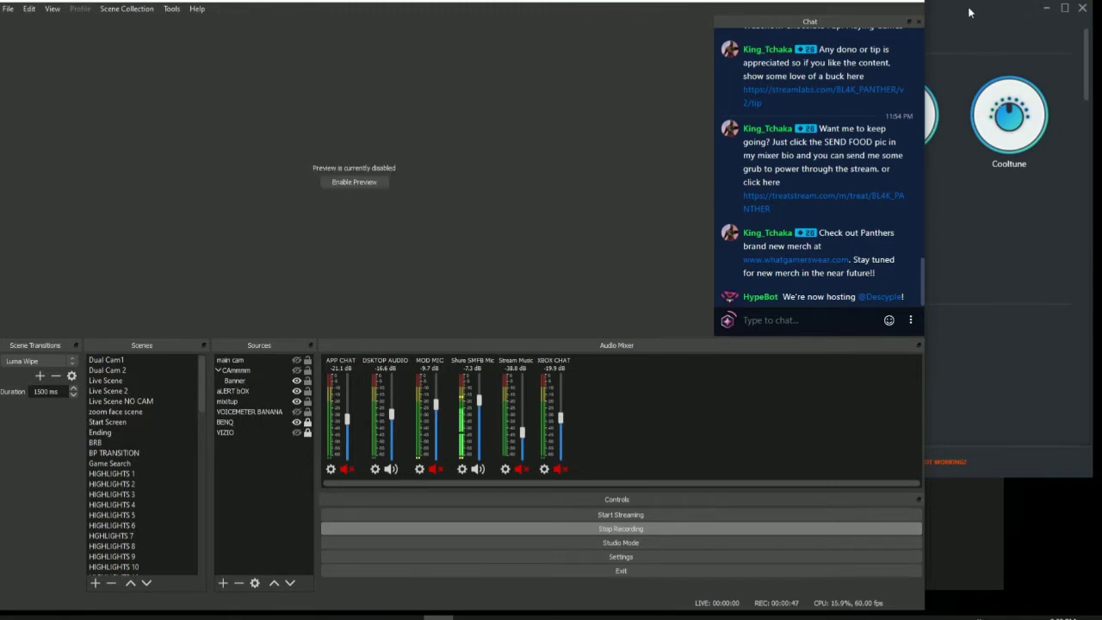
Bring Voicemod Pro forward and check its mic volume and noise reduction levels
{"action": "left_click", "coordinate": [968, 6]}
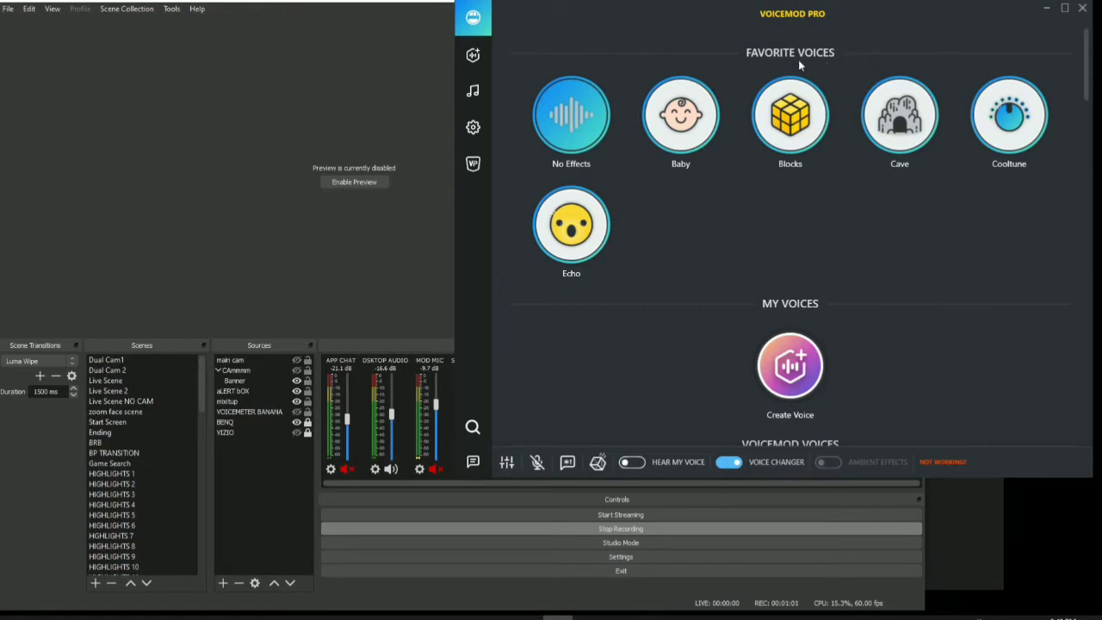
{"action": "left_click", "coordinate": [506, 463]}
{"action": "mouse_move", "coordinate": [508, 463]}
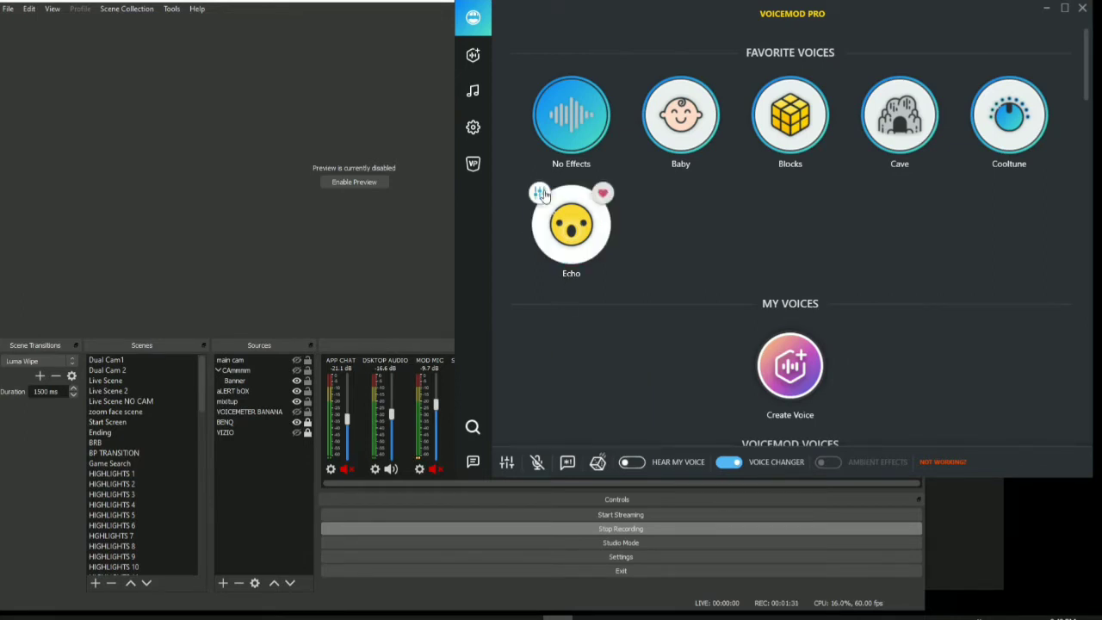
Set Voicemod's output device to VoiceMeeter Input (VB-Audio VoiceMeeter VAIO), then return to favourite voices
{"action": "left_click", "coordinate": [474, 129]}
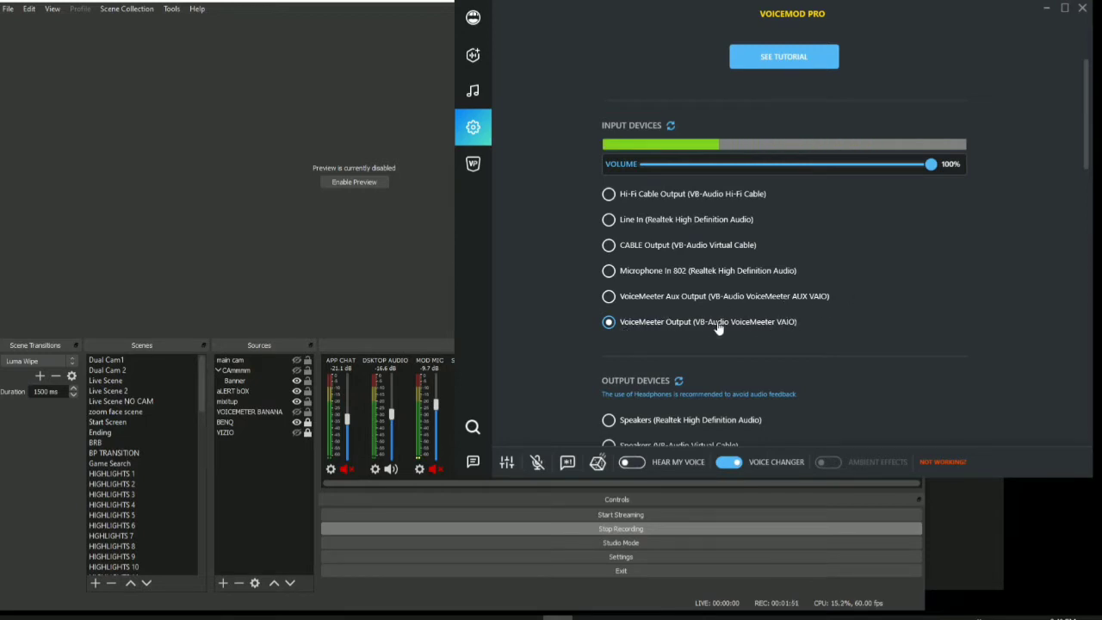
{"action": "scroll", "coordinate": [855, 315], "scroll_direction": "down", "scroll_amount": 2}
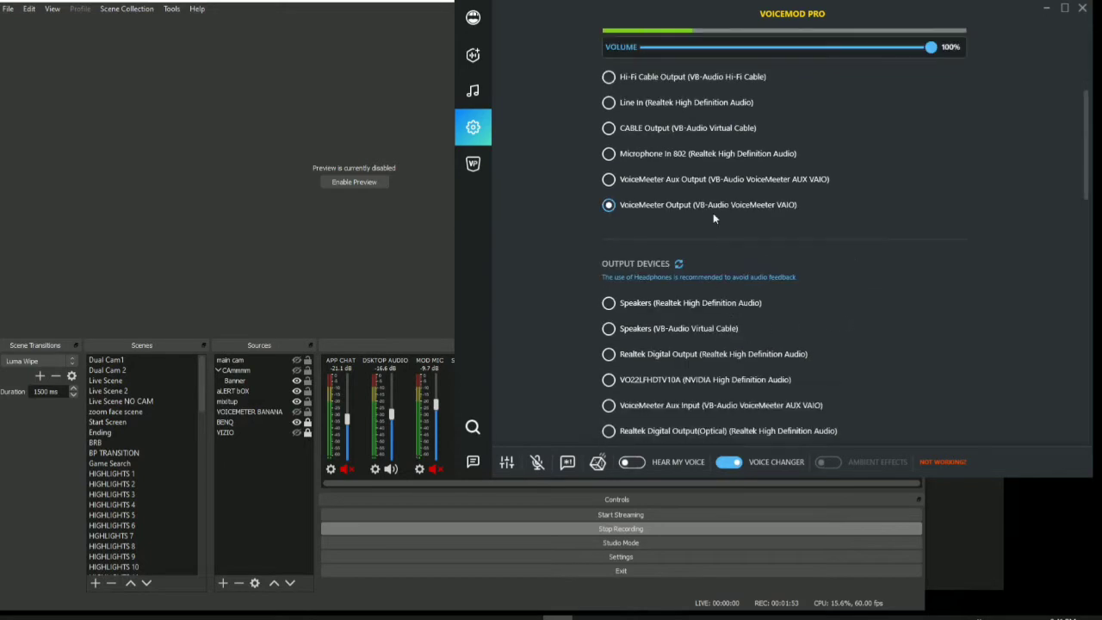
{"action": "scroll", "coordinate": [689, 302], "scroll_direction": "down", "scroll_amount": 1}
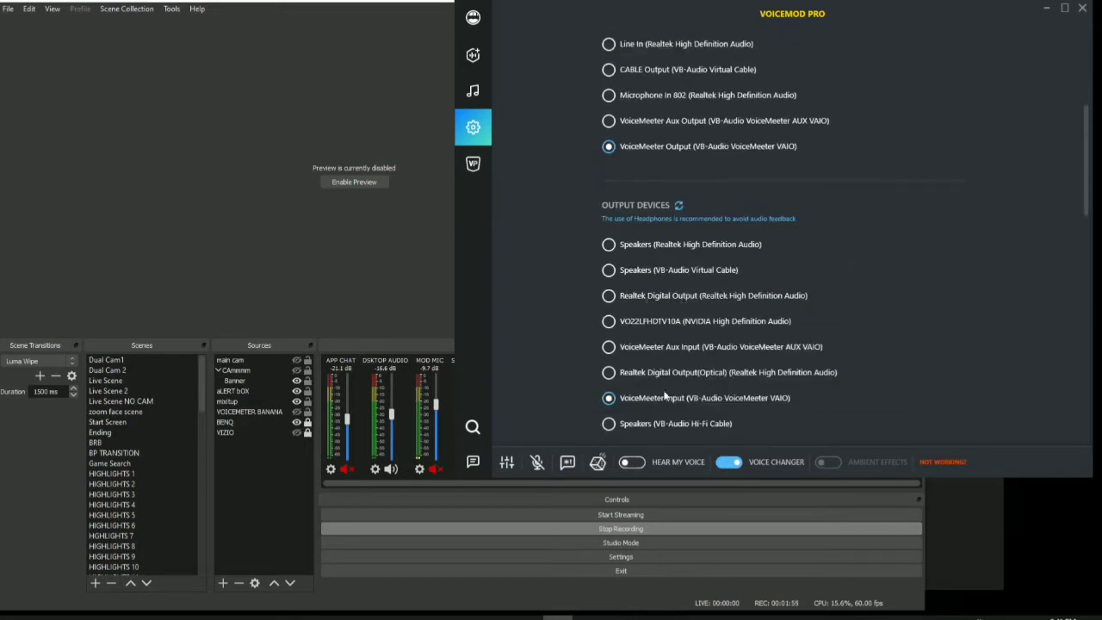
{"action": "left_click", "coordinate": [609, 398]}
{"action": "scroll", "coordinate": [675, 172], "scroll_direction": "up", "scroll_amount": 2}
{"action": "scroll", "coordinate": [693, 190], "scroll_direction": "up", "scroll_amount": 1}
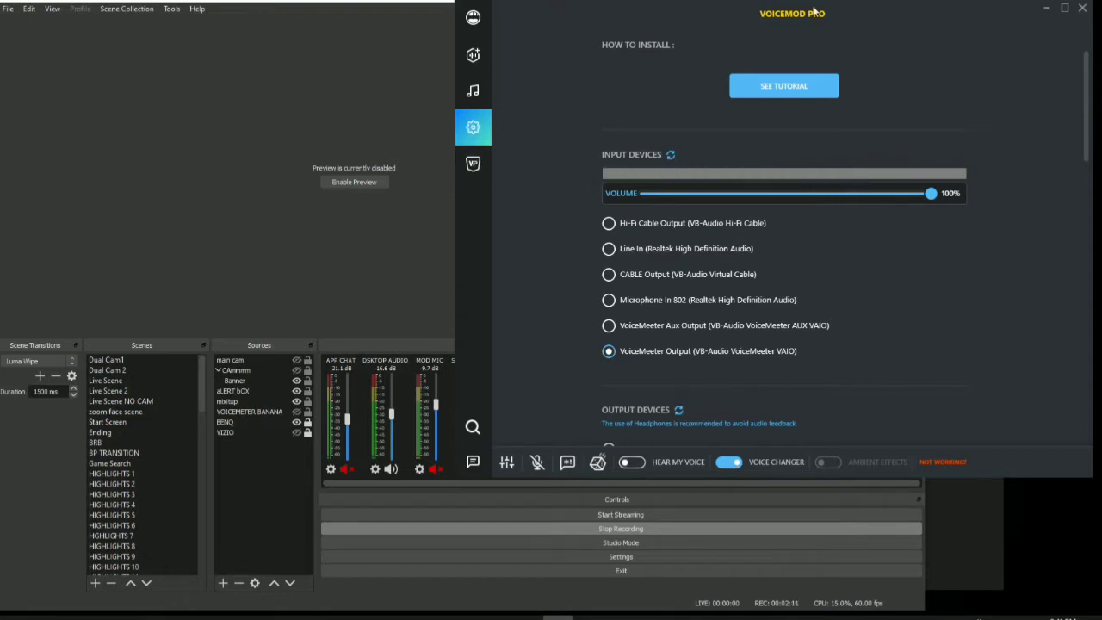
{"action": "left_click", "coordinate": [473, 18]}
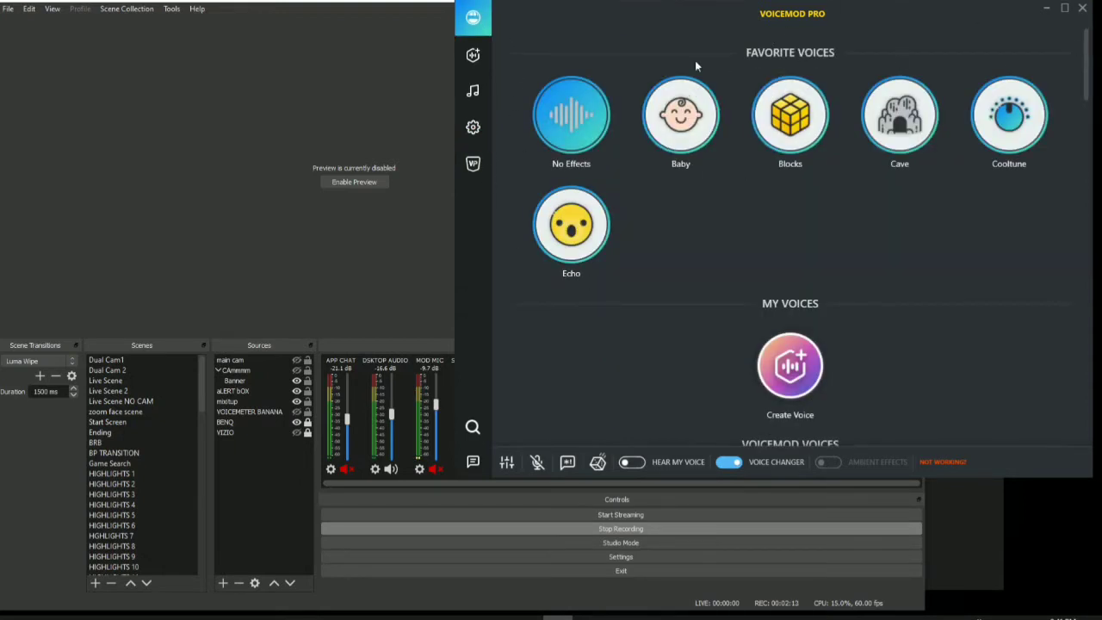
Minimize Voicemod and center the VoiceMeeter Banana mixer window on screen
{"action": "left_click", "coordinate": [1047, 10]}
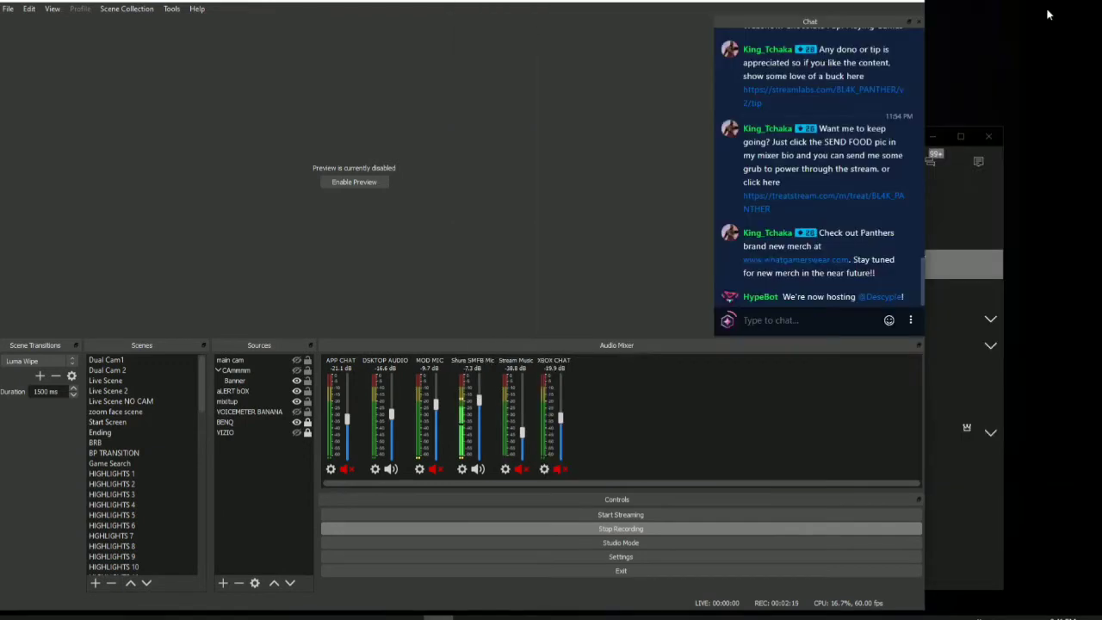
{"action": "left_click", "coordinate": [289, 618]}
{"action": "left_click_drag", "start_coordinate": [1009, 153], "coordinate": [862, 93]}
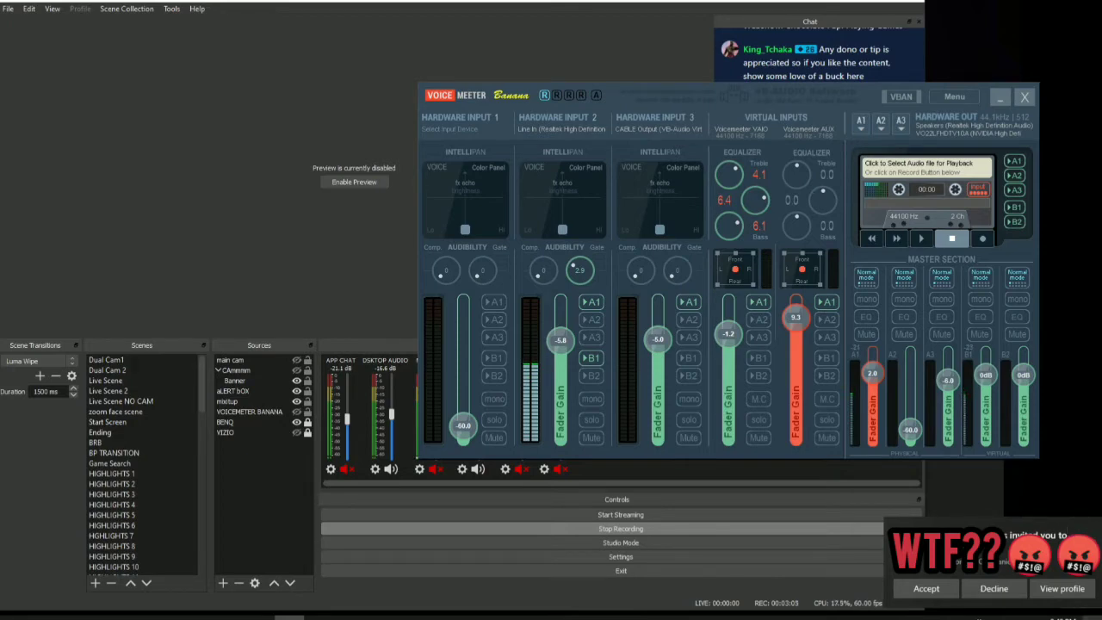
{"action": "left_click", "coordinate": [1090, 615]}
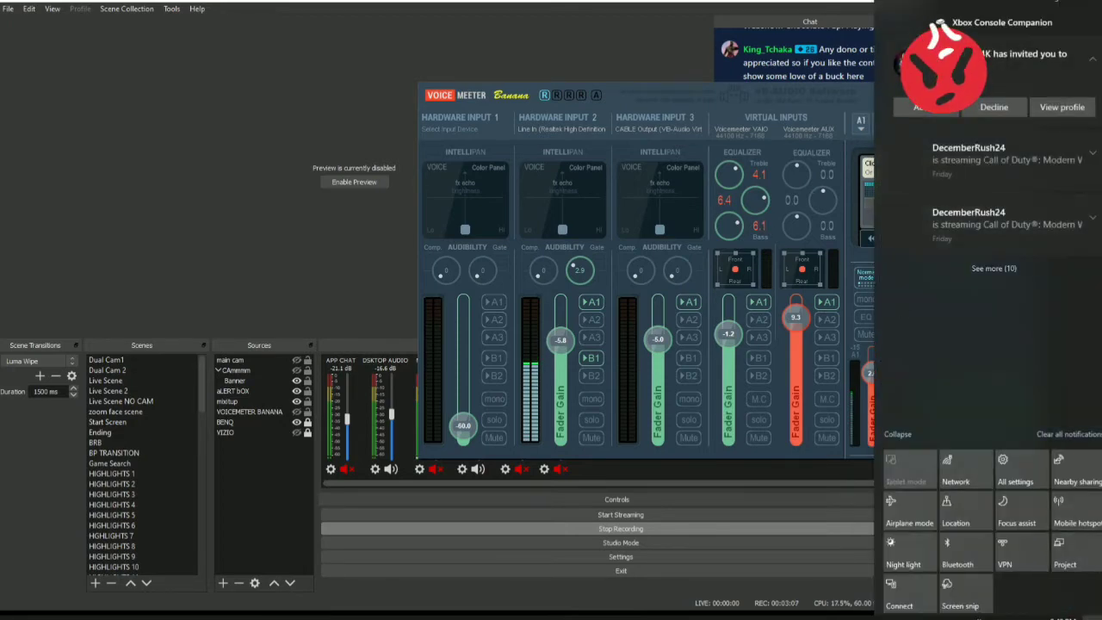
{"action": "left_click", "coordinate": [630, 246]}
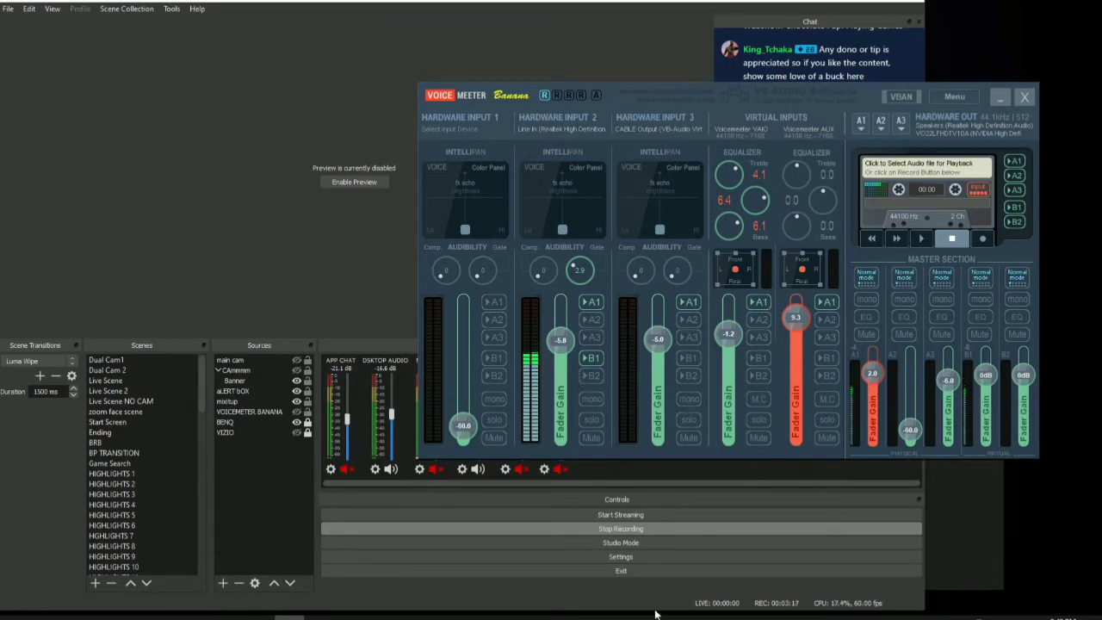
Bring up Xbox Console Companion's party settings: speaker VB-Audio Virtual Cable, microphone Voicemod
{"action": "mouse_move", "coordinate": [588, 616]}
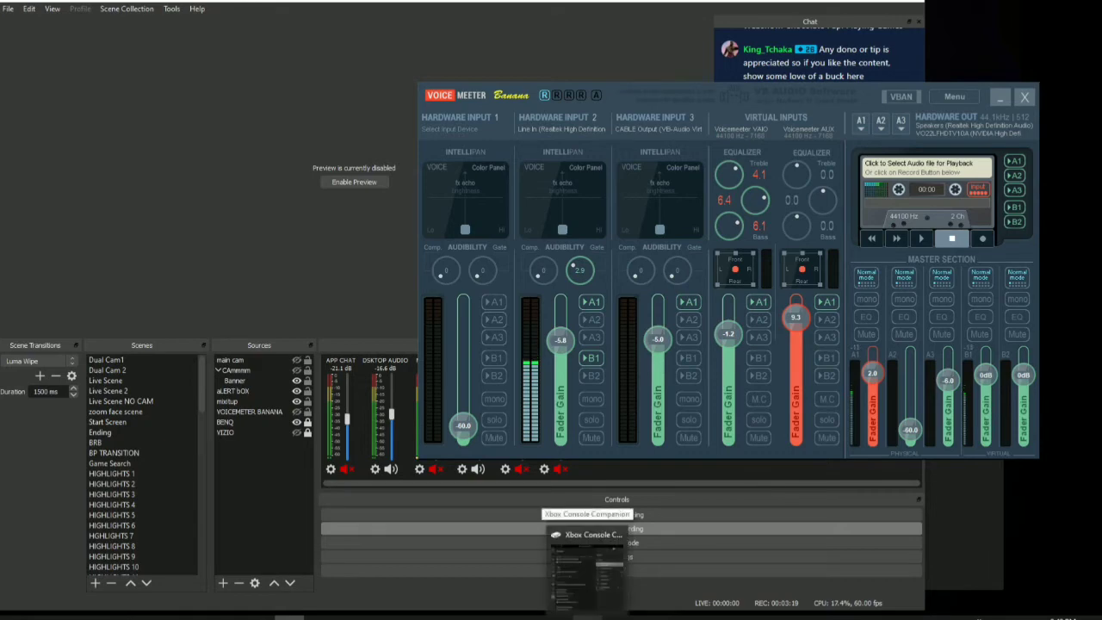
{"action": "left_click", "coordinate": [587, 568]}
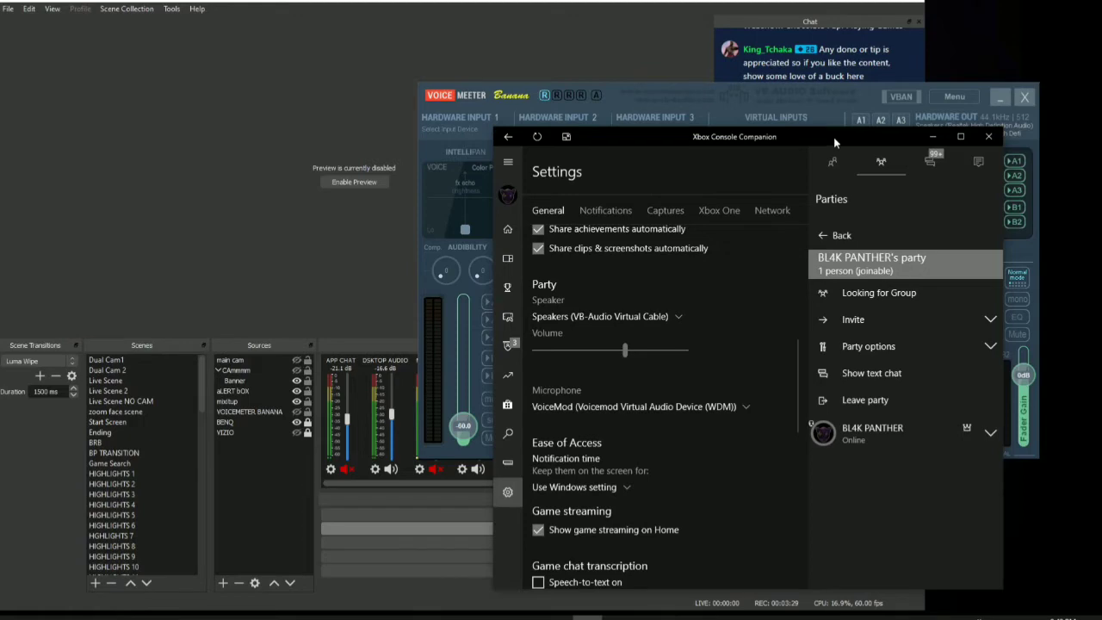
{"action": "left_click_drag", "start_coordinate": [834, 140], "coordinate": [393, 155]}
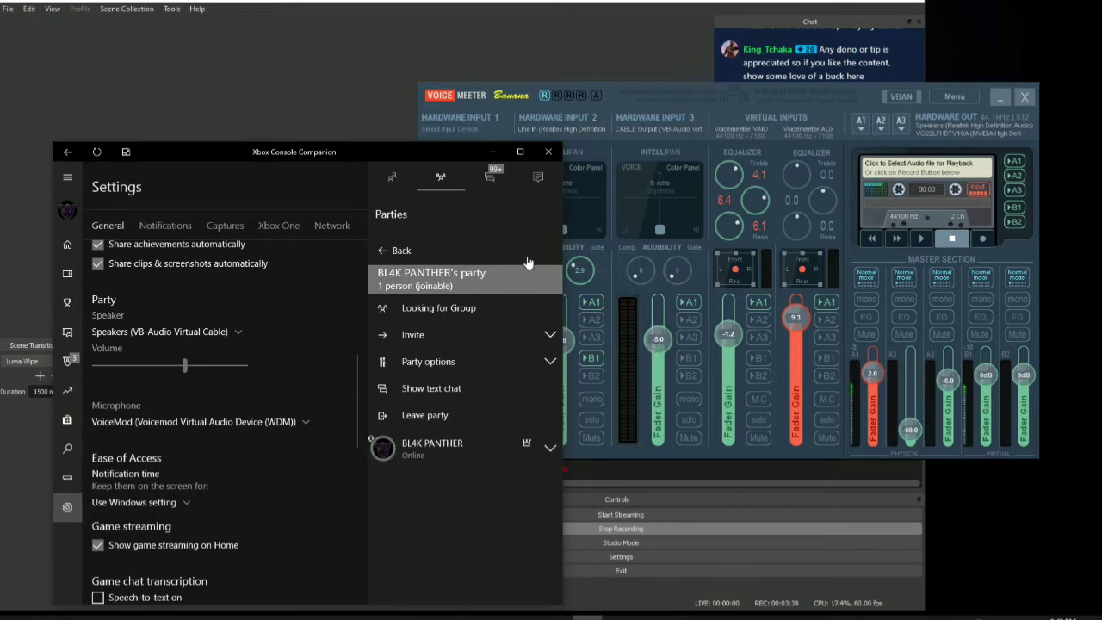
{"action": "left_click_drag", "start_coordinate": [412, 153], "coordinate": [815, 105]}
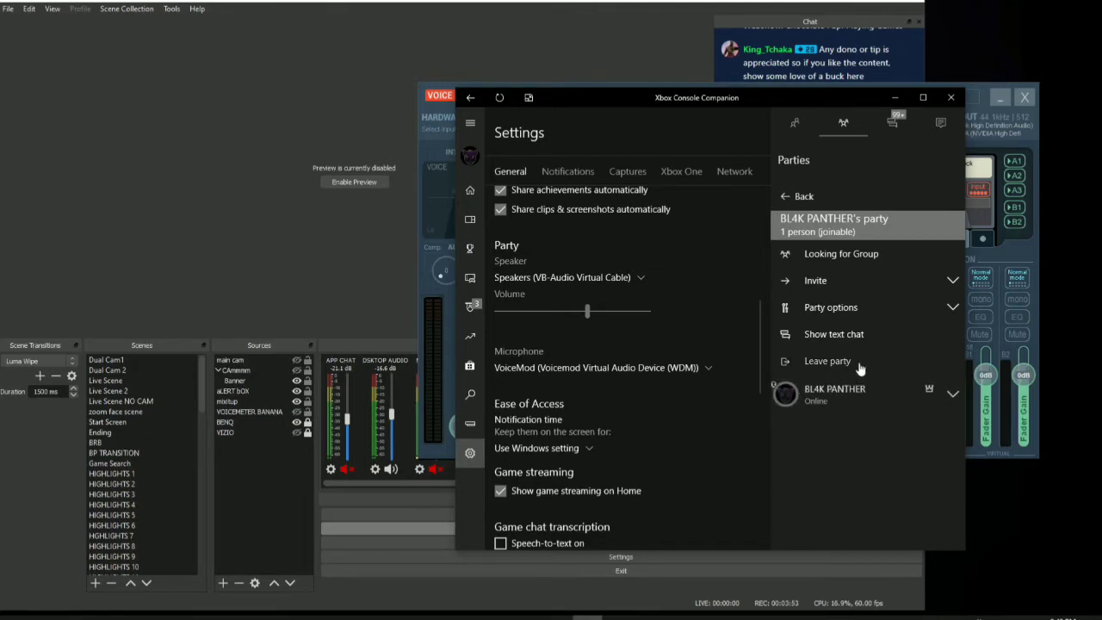
{"action": "left_click_drag", "start_coordinate": [769, 105], "coordinate": [340, 101]}
Place the Xbox window right of the VoiceMeeter mixer and bring Stream Deck forward
{"action": "left_click", "coordinate": [639, 339]}
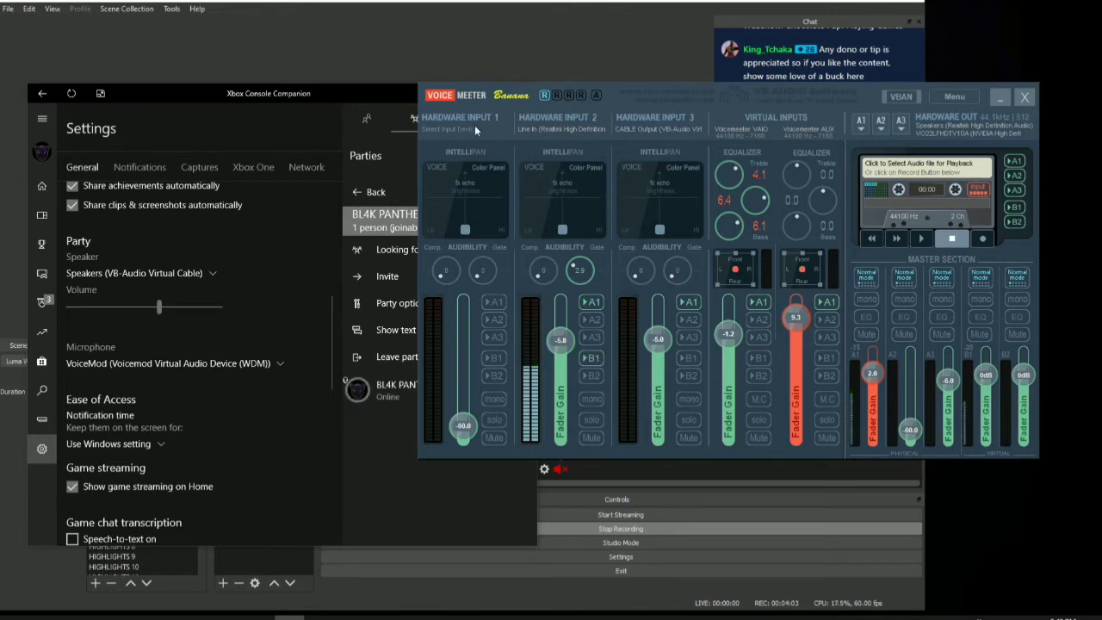
{"action": "left_click_drag", "start_coordinate": [379, 91], "coordinate": [834, 155]}
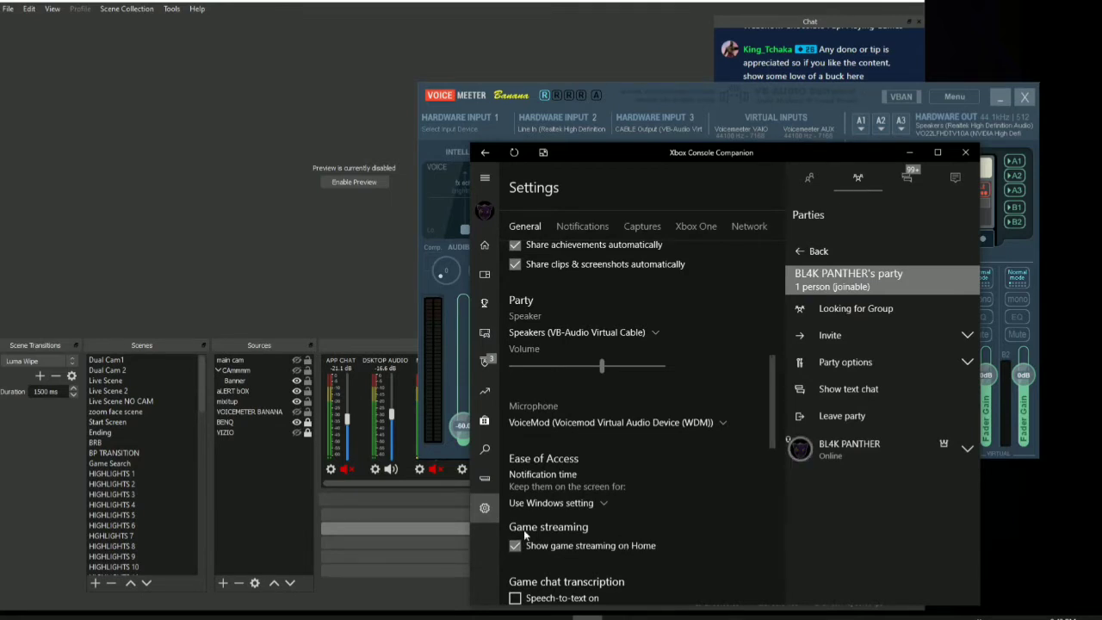
{"action": "mouse_move", "coordinate": [495, 617]}
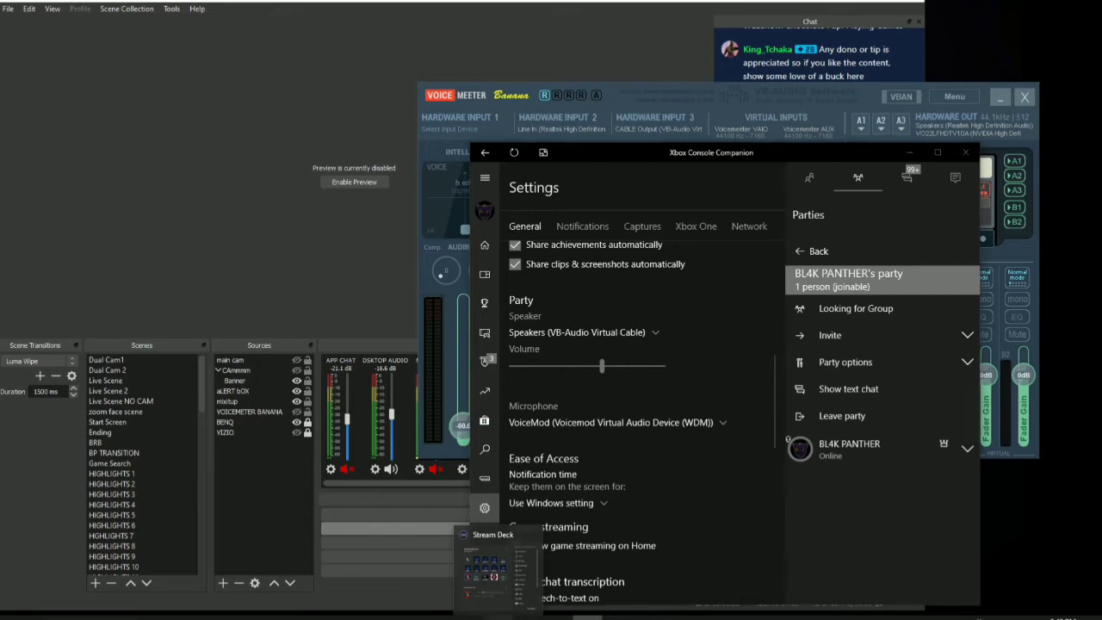
{"action": "left_click", "coordinate": [495, 568]}
Minimize VoiceMeeter, move Xbox left, and open the HARD key's Voicemod Mute On/Off settings
{"action": "left_click", "coordinate": [873, 565]}
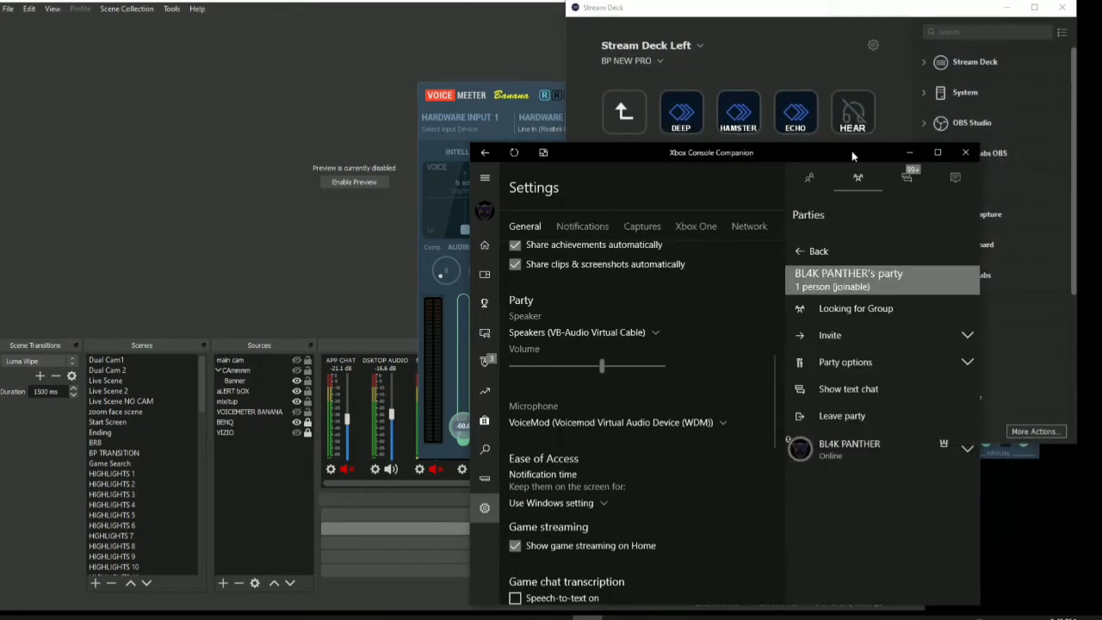
{"action": "left_click", "coordinate": [529, 93]}
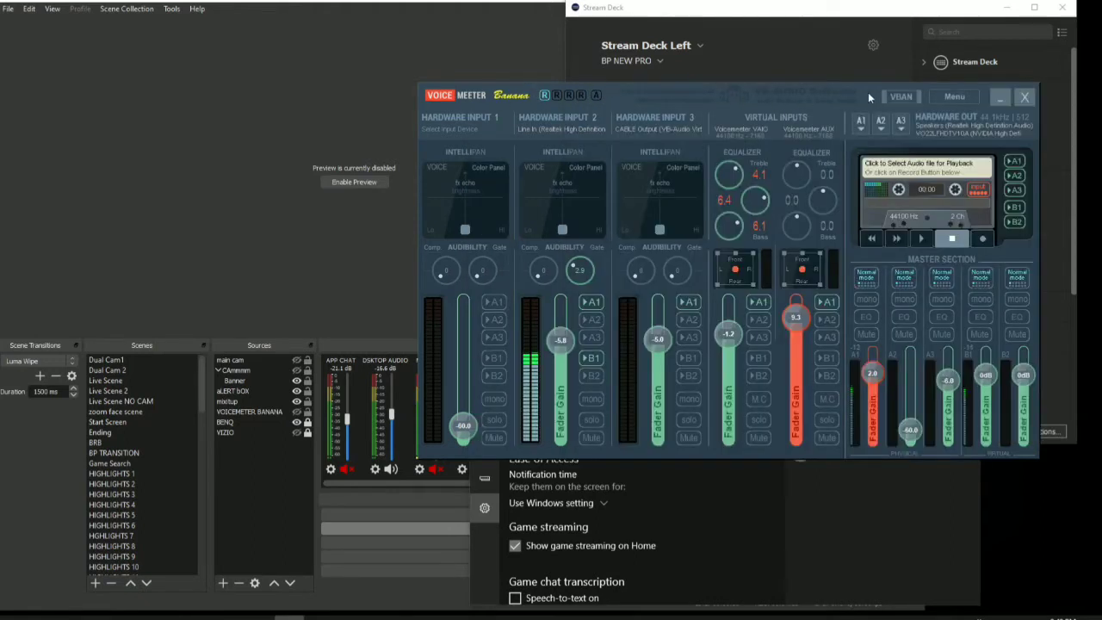
{"action": "left_click", "coordinate": [999, 97]}
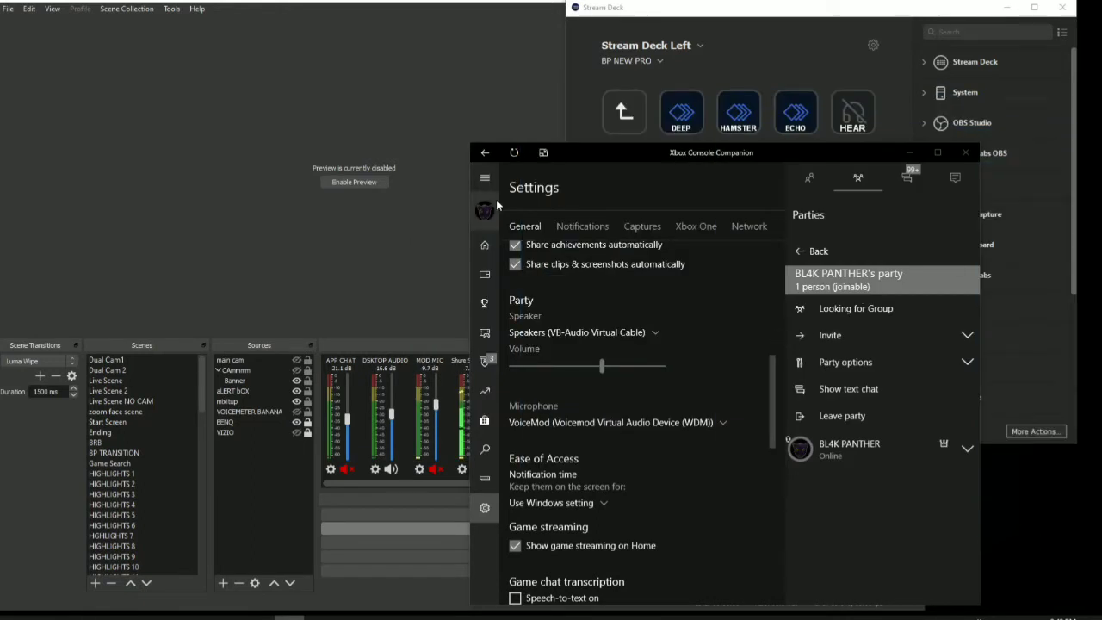
{"action": "left_click_drag", "start_coordinate": [805, 152], "coordinate": [387, 142]}
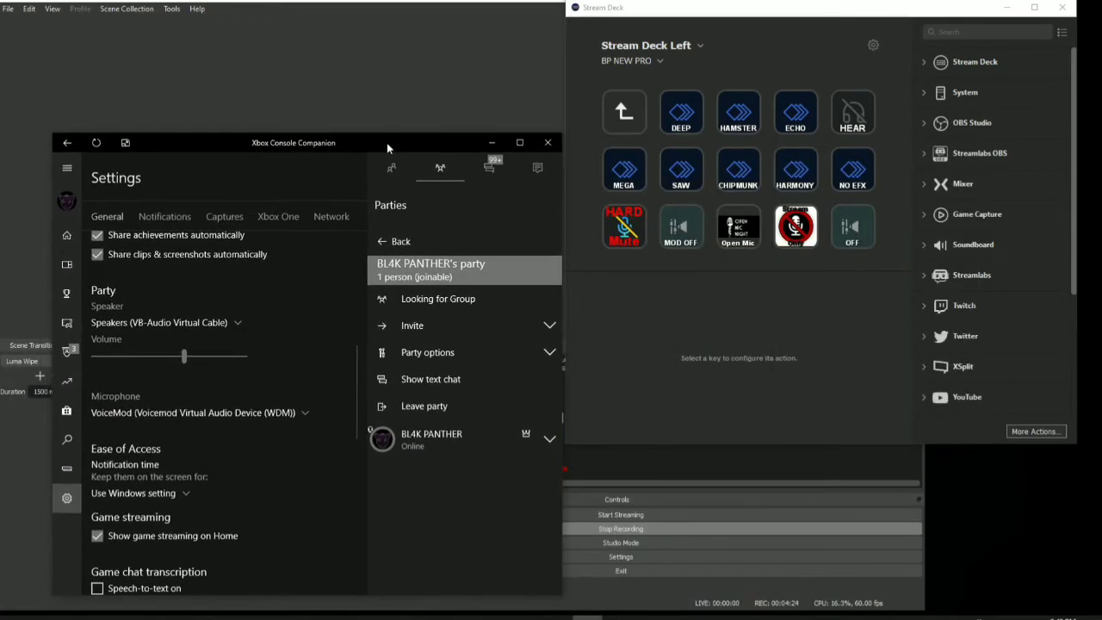
{"action": "double_click", "coordinate": [823, 16]}
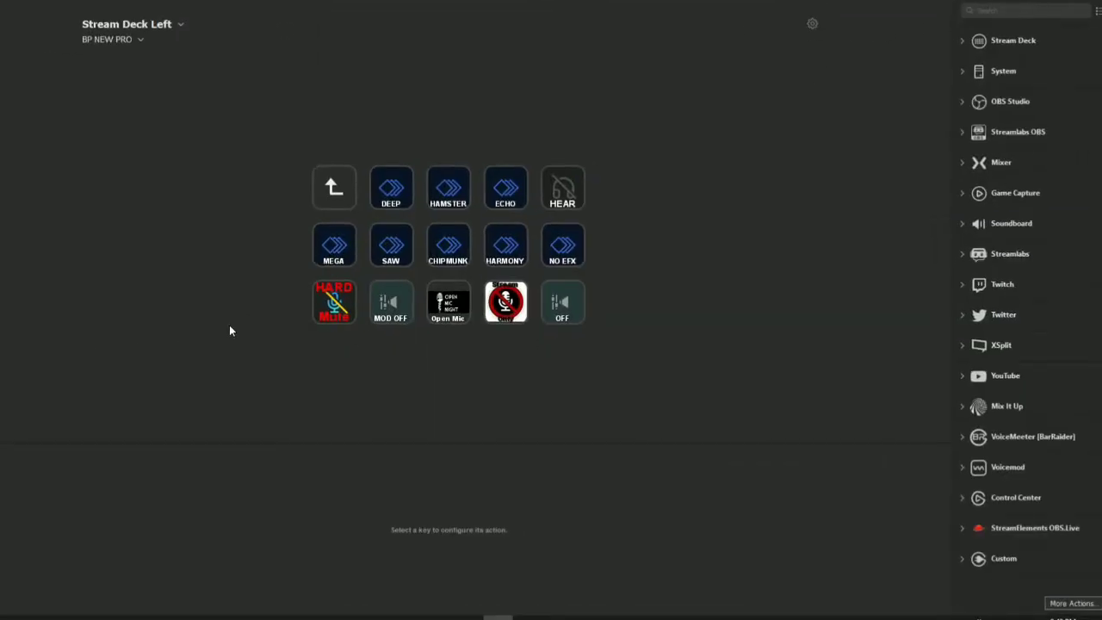
{"action": "left_click", "coordinate": [1059, 5]}
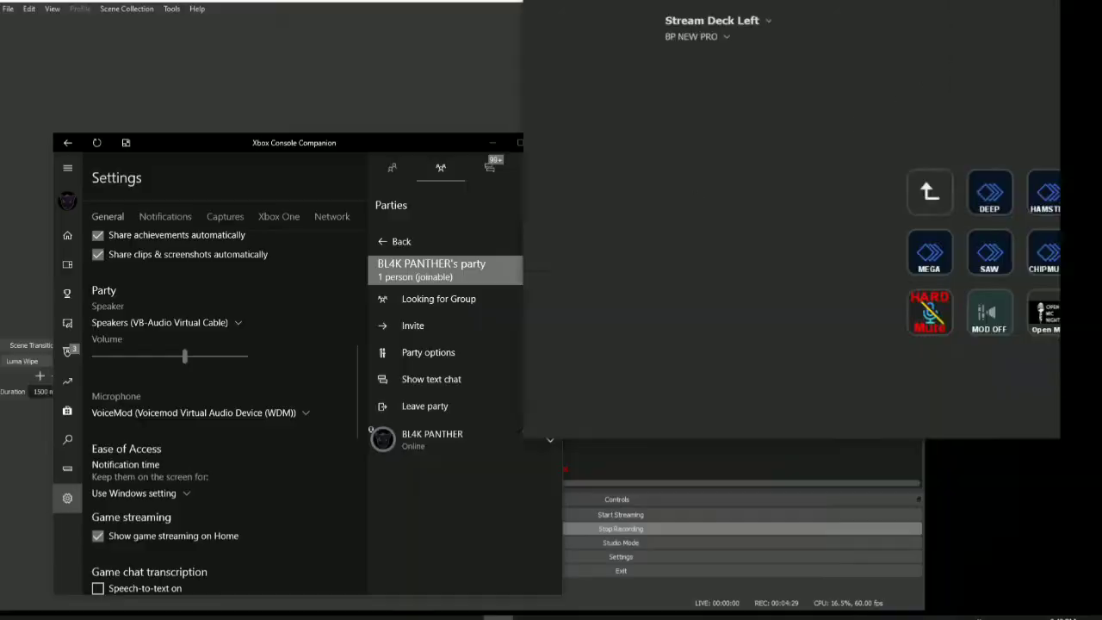
{"action": "left_click", "coordinate": [625, 227]}
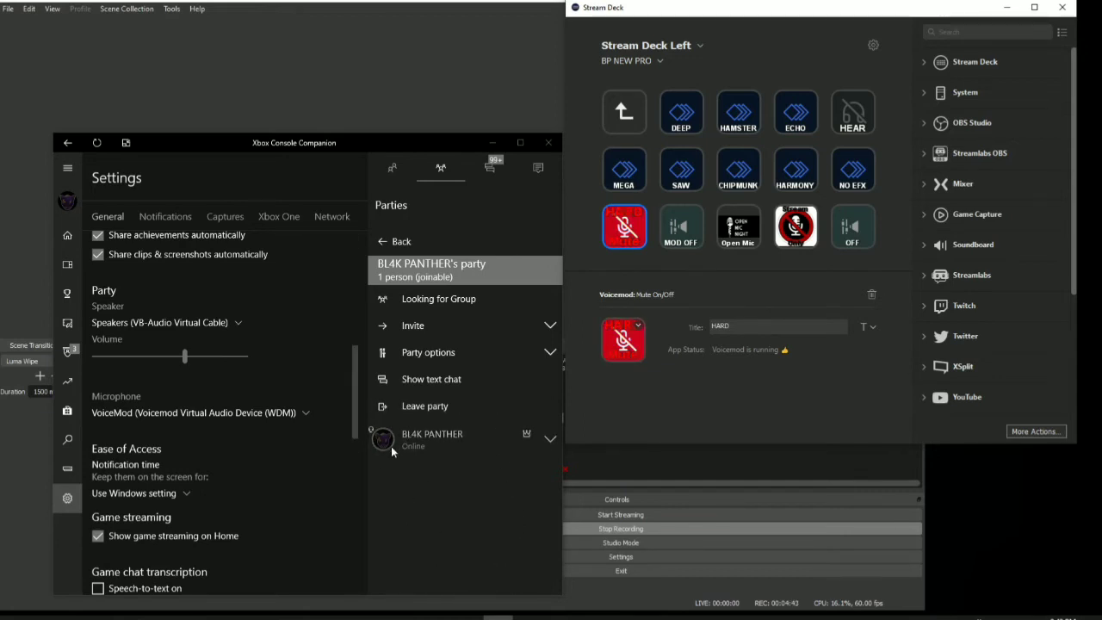
Cycle through OBS, Xbox party settings and Stream Deck, ending on OBS's audio mixer
{"action": "left_click", "coordinate": [475, 36]}
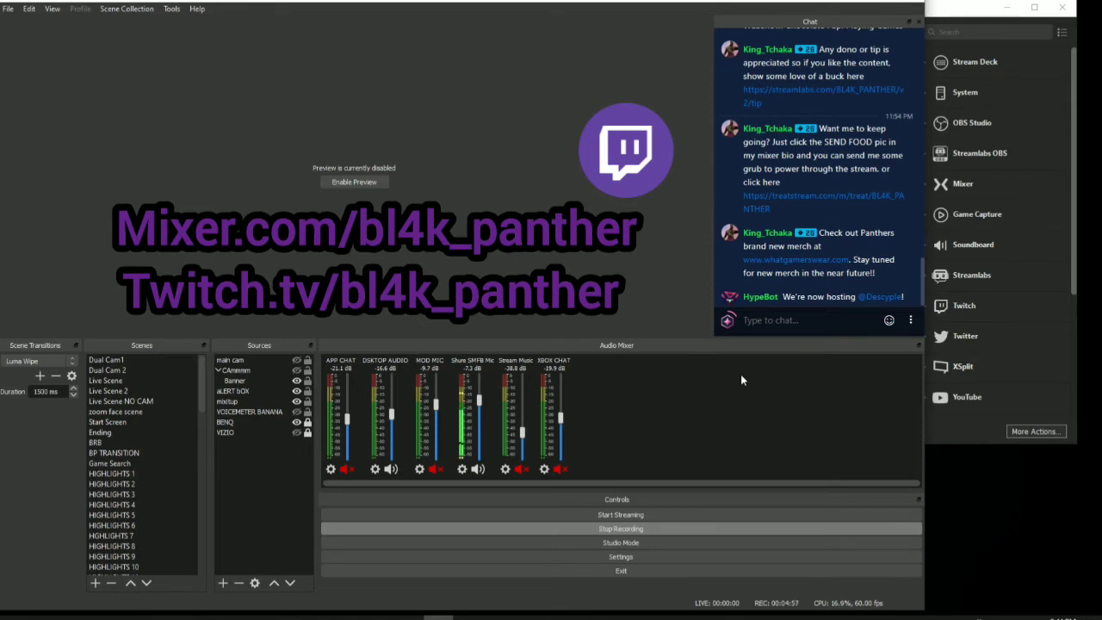
{"action": "left_click", "coordinate": [586, 617]}
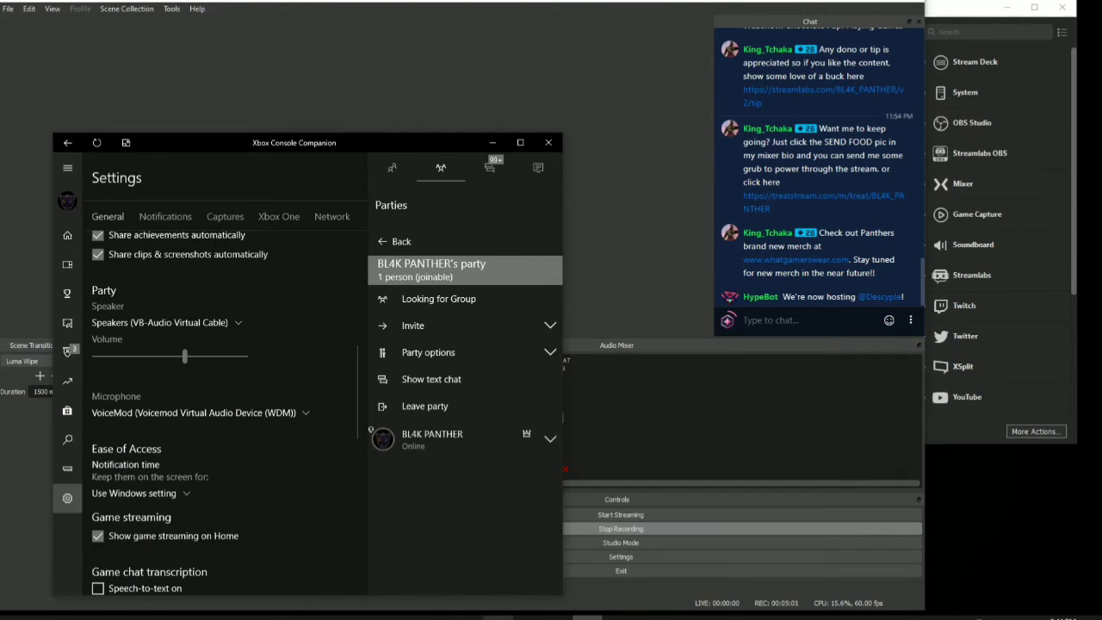
{"action": "left_click", "coordinate": [499, 617]}
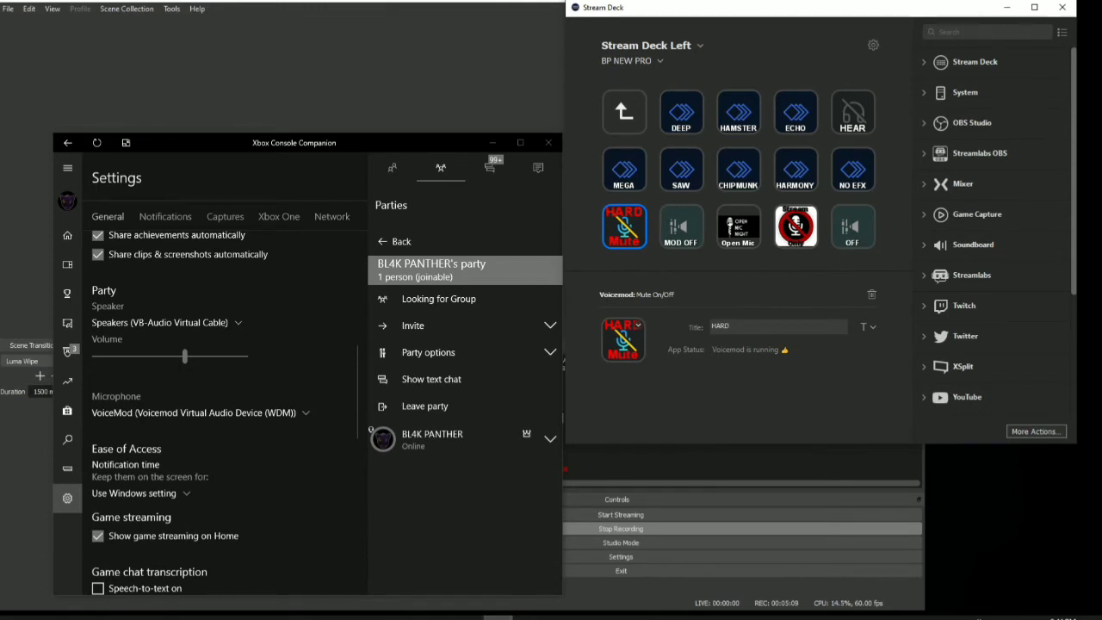
{"action": "key", "text": "alt+Tab"}
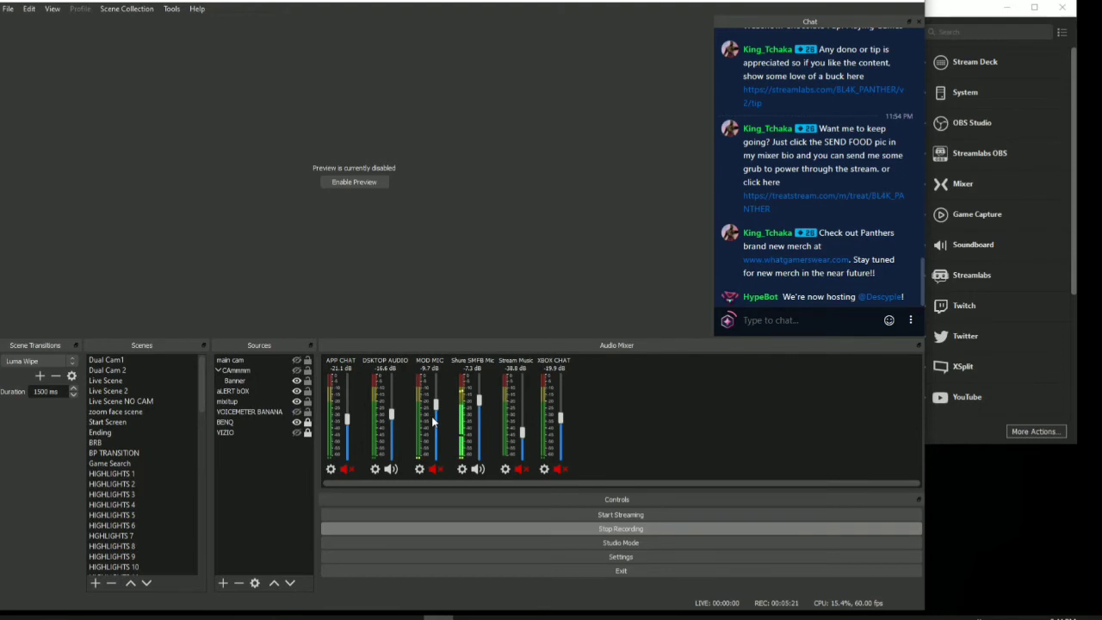
Bring Stream Deck back over OBS, then pull the VoiceMeeter mixer into view
{"action": "left_click", "coordinate": [498, 615]}
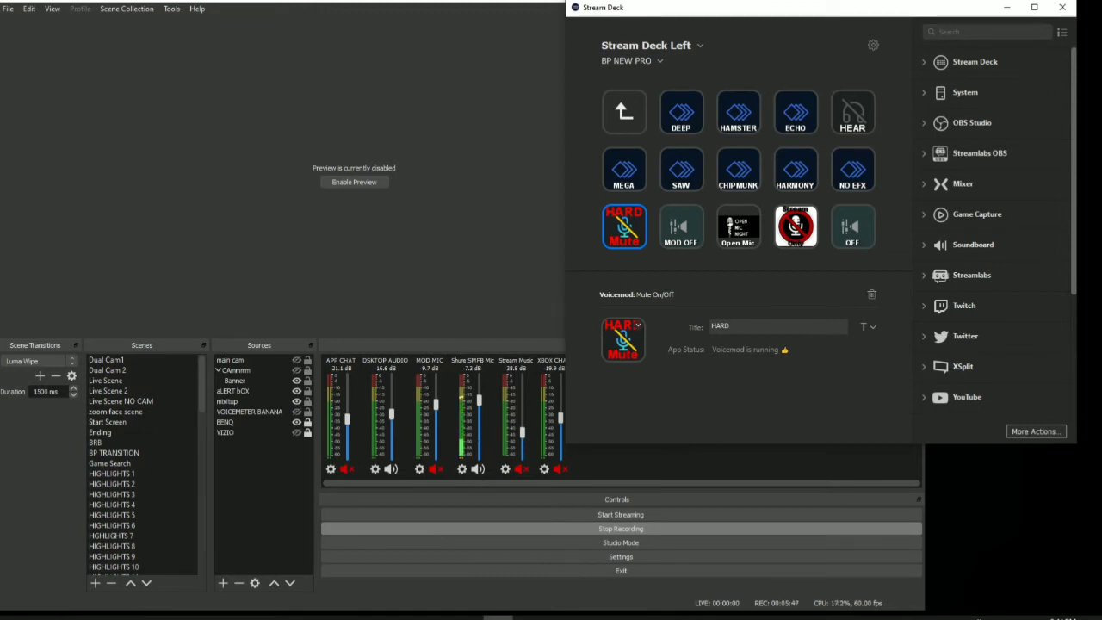
{"action": "left_click_drag", "start_coordinate": [1101, 95], "coordinate": [860, 59]}
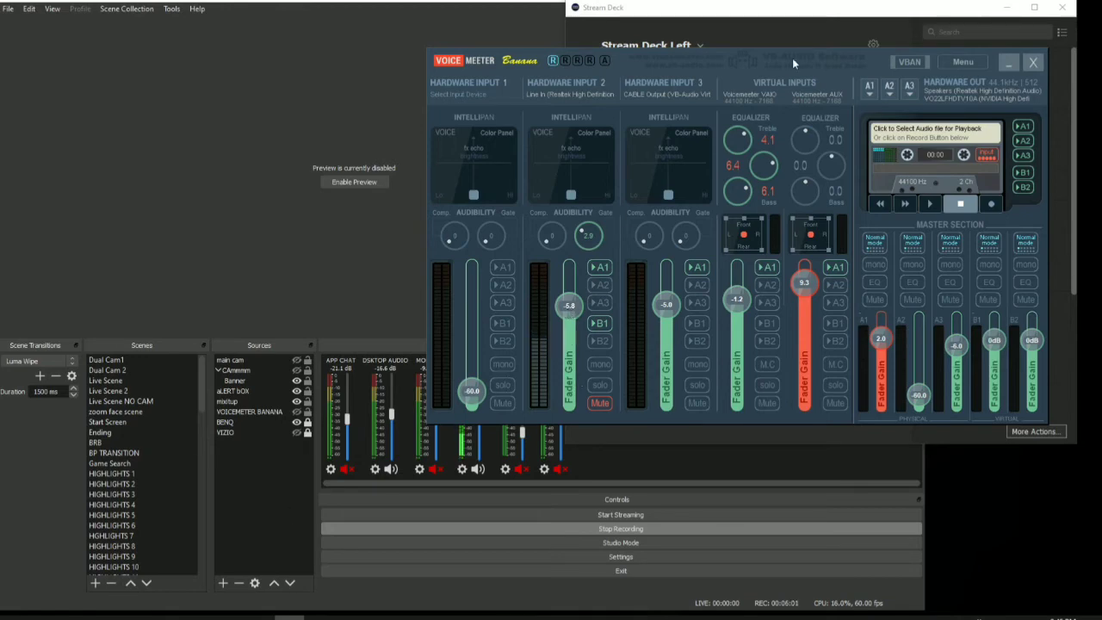
Minimize the VoiceMeeter mixer, check the Xbox party settings, and return to OBS
{"action": "left_click", "coordinate": [1009, 62]}
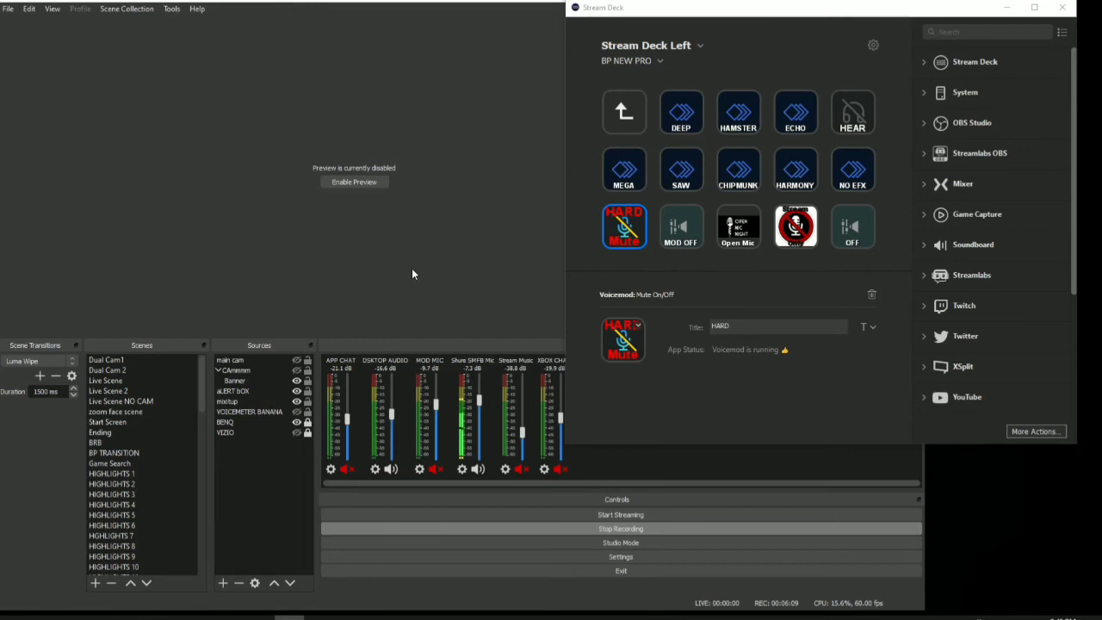
{"action": "left_click", "coordinate": [588, 617]}
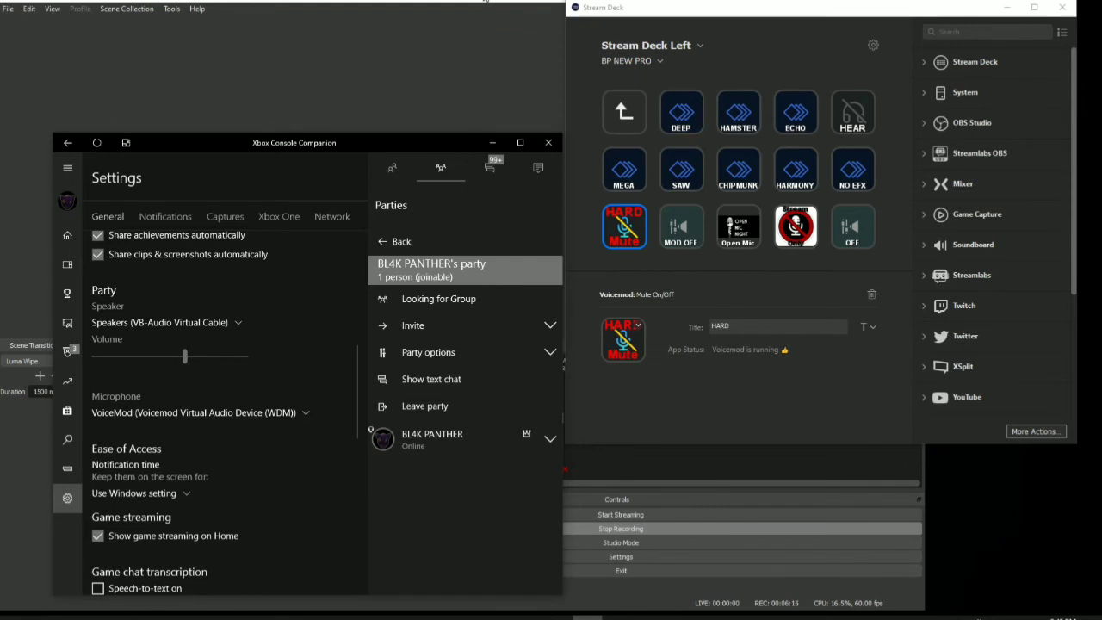
{"action": "left_click", "coordinate": [485, 1]}
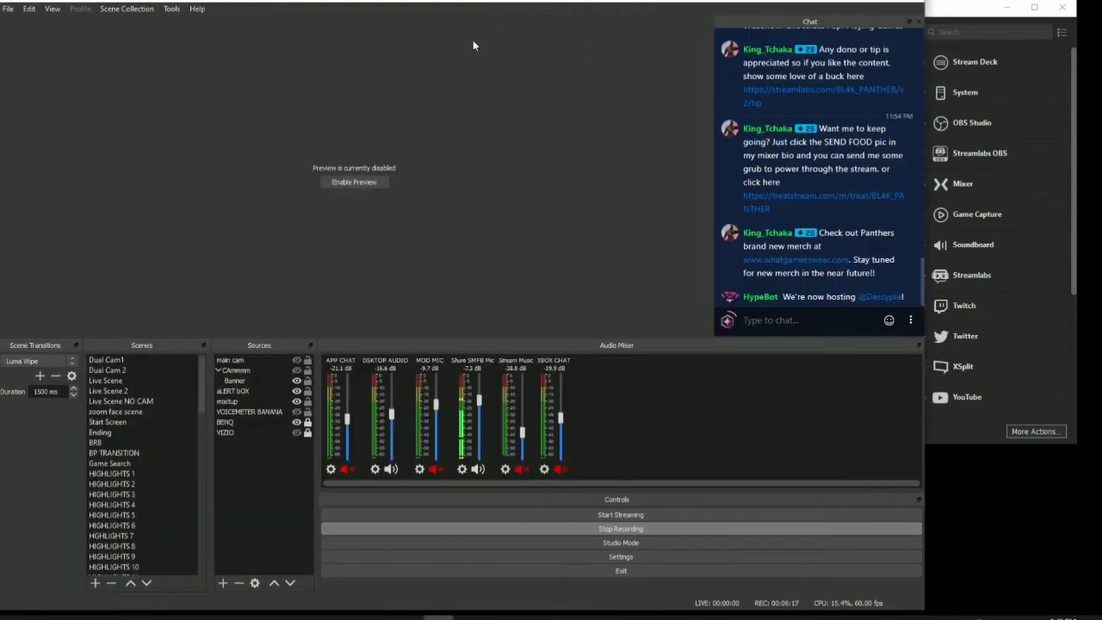
Check Stream Deck's MOD OFF key and the Xbox party settings, then return to OBS's mixer
{"action": "left_click", "coordinate": [505, 616]}
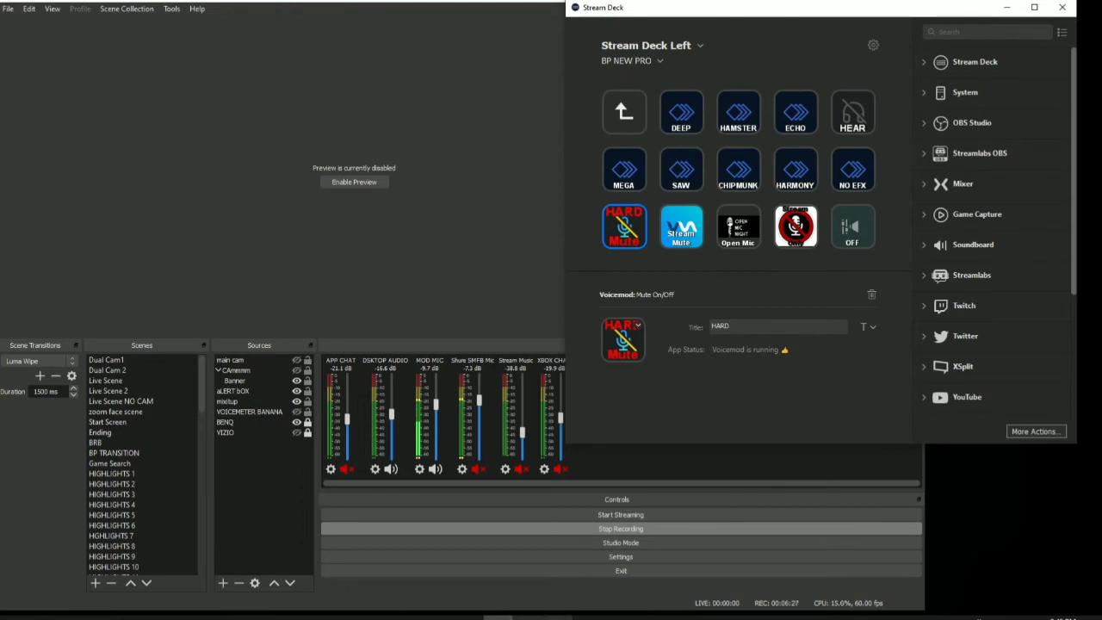
{"action": "left_click", "coordinate": [588, 618]}
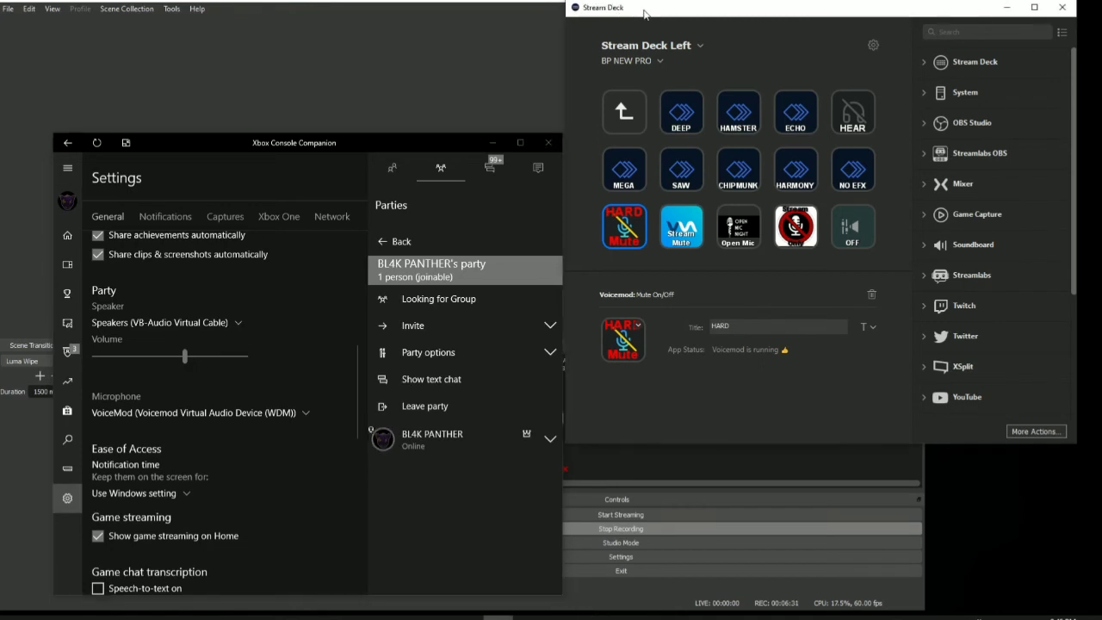
{"action": "left_click", "coordinate": [482, 95]}
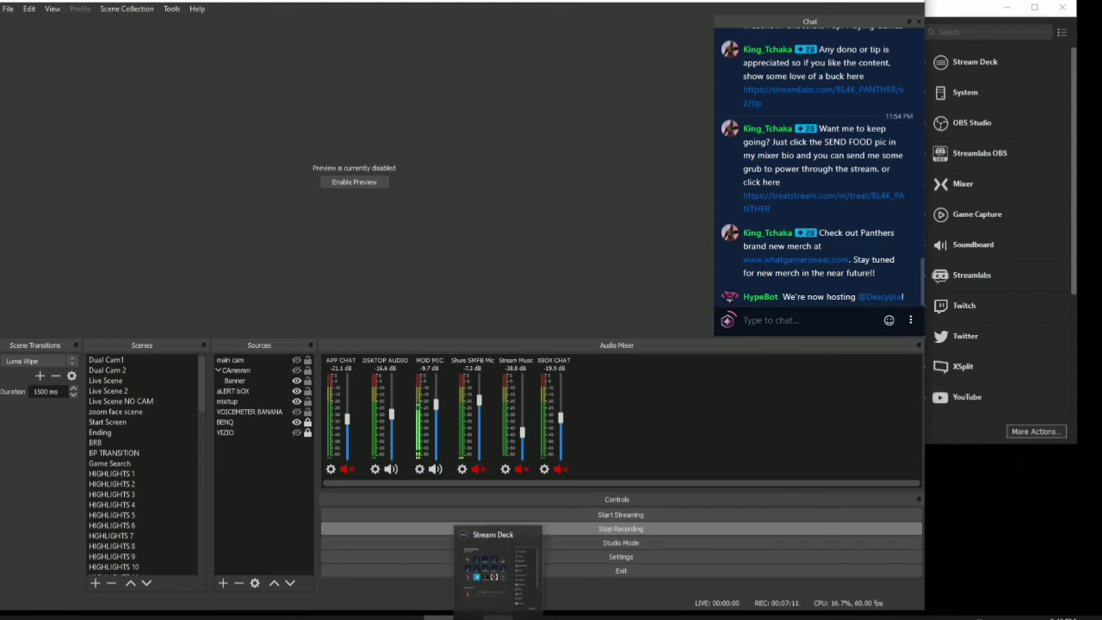
Open the NO EFX Multi Action with its Voicemod voice select and two OBS Mixer Audio actions
{"action": "left_click", "coordinate": [497, 616]}
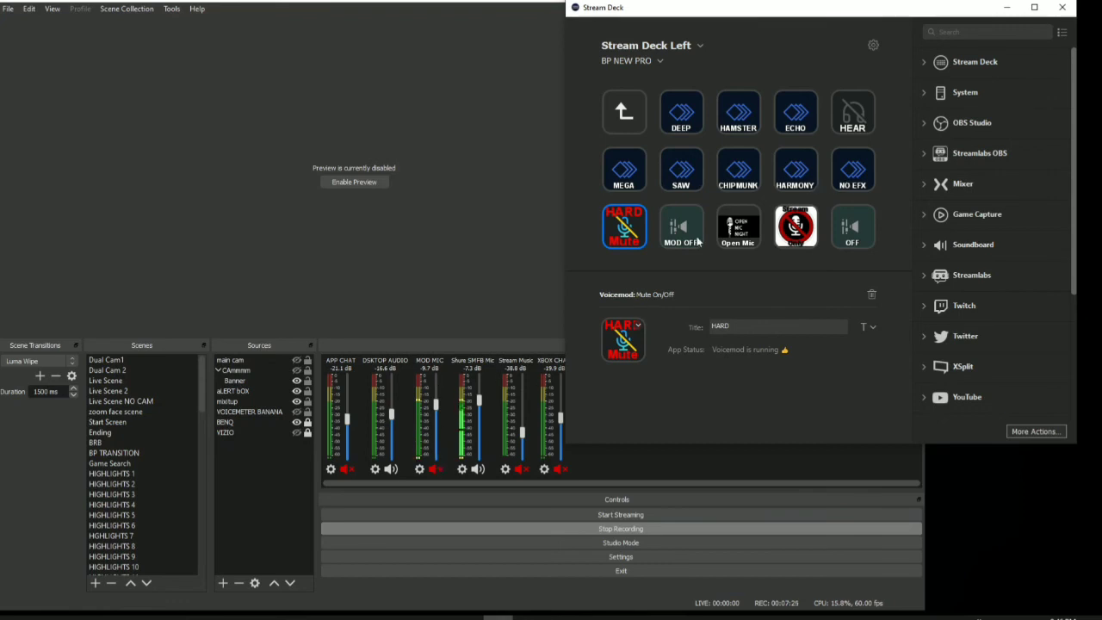
{"action": "left_click", "coordinate": [854, 183]}
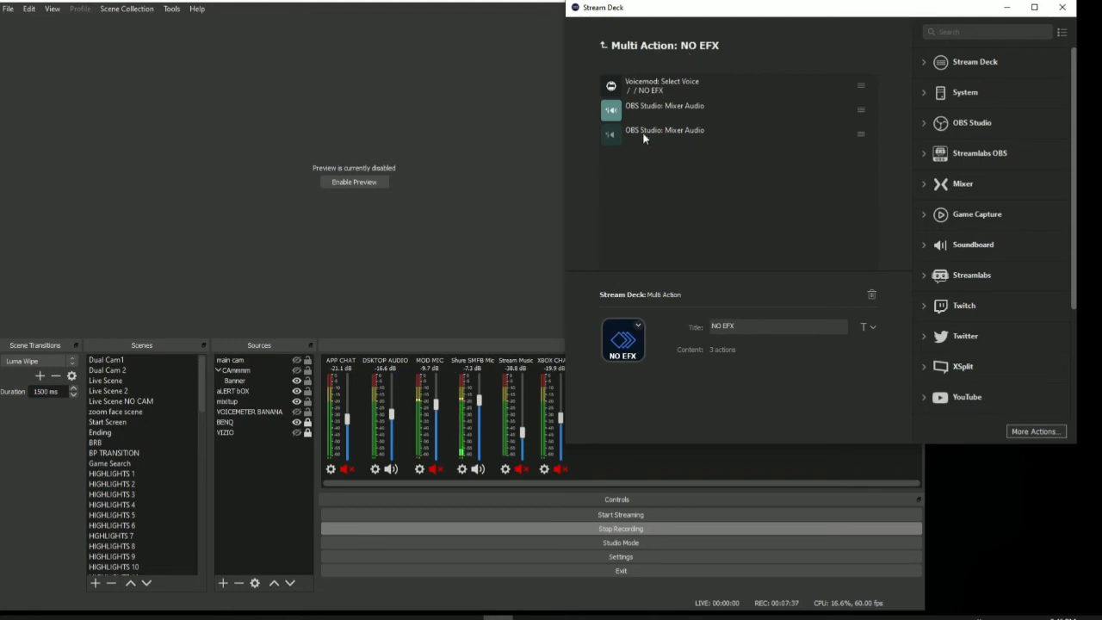
Exit the NO EFX multi action back to the Stream Deck Left grid, keeping the same device selected
{"action": "left_click", "coordinate": [606, 47]}
{"action": "left_click", "coordinate": [608, 47]}
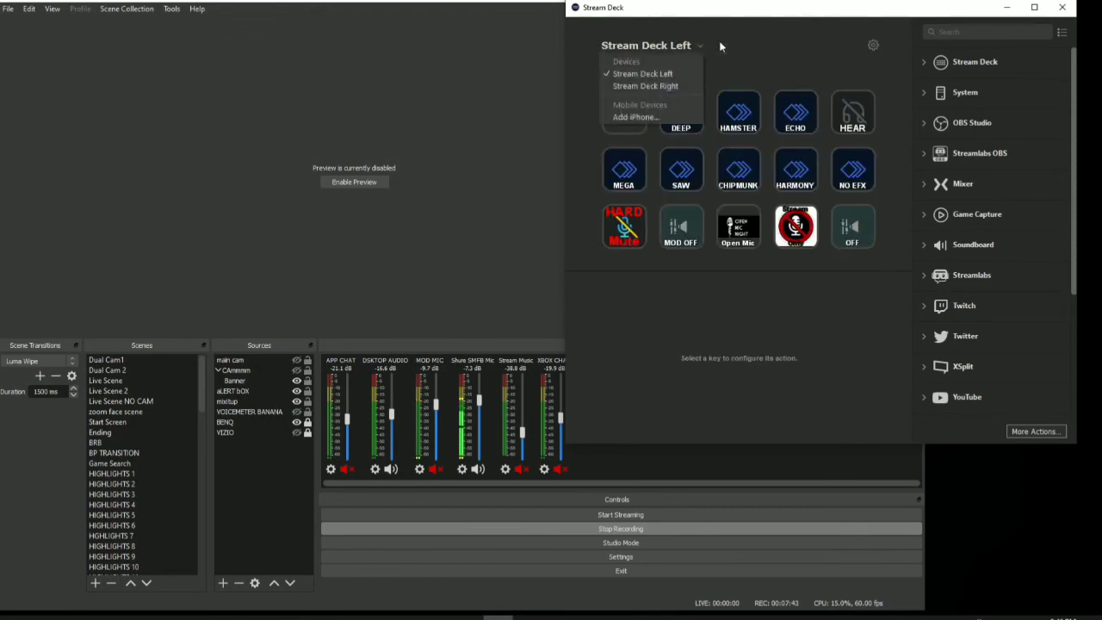
{"action": "left_click", "coordinate": [772, 39]}
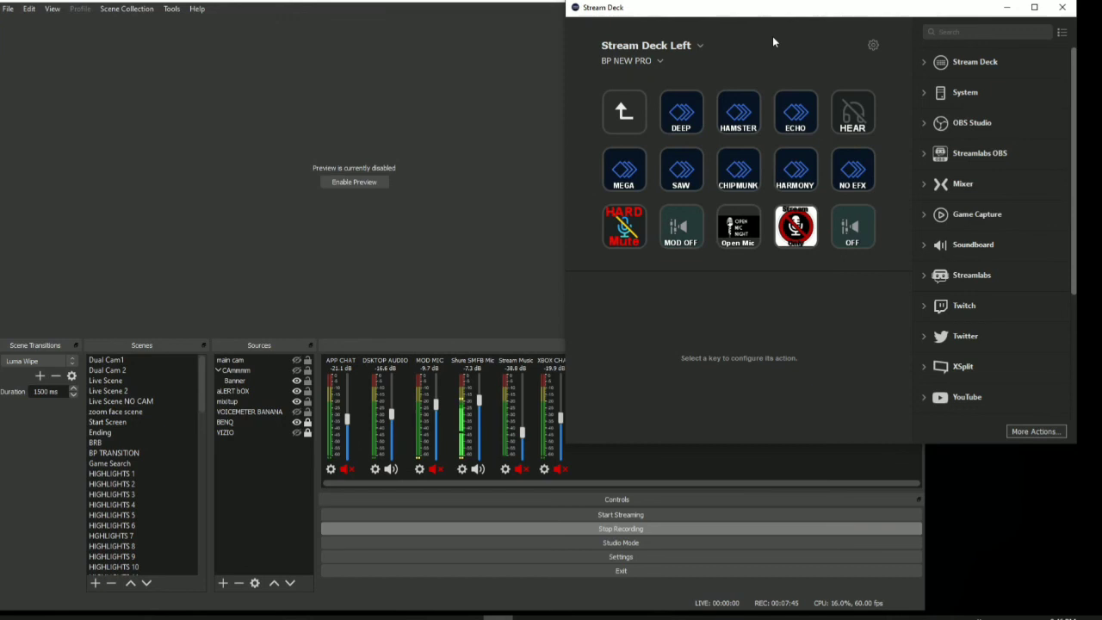